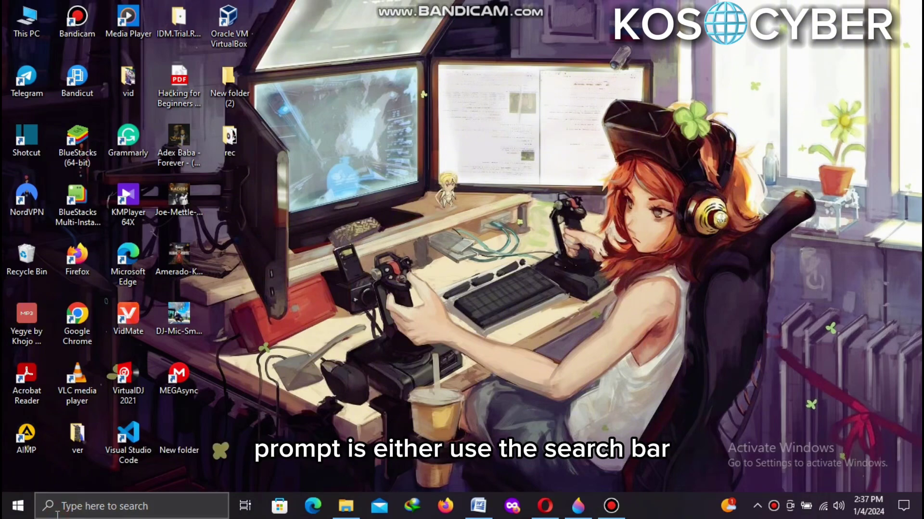
- Search Windows for cmd and launch Command Prompt from the best match
left_click(62, 506)
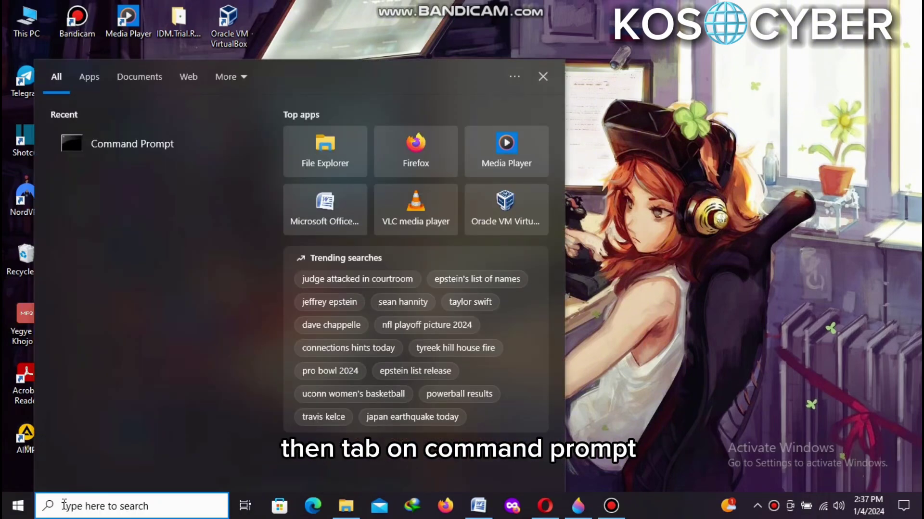
type("cm")
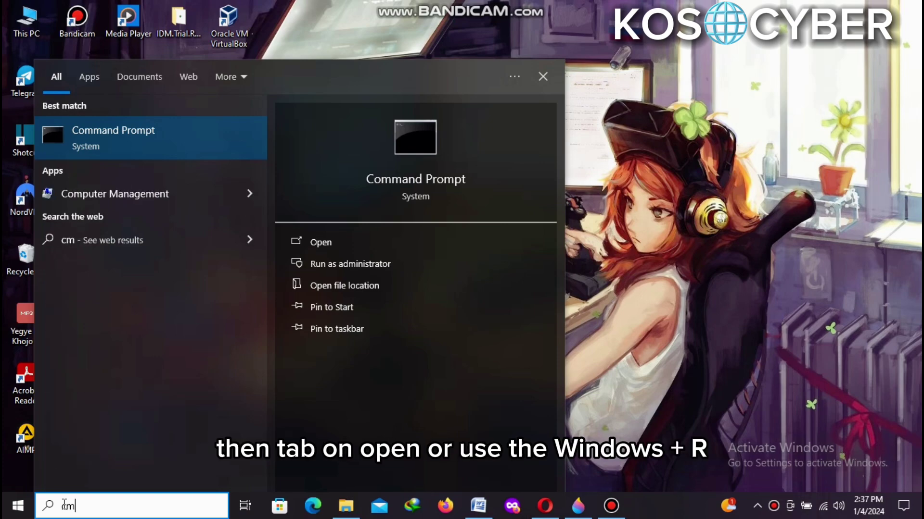
type("d")
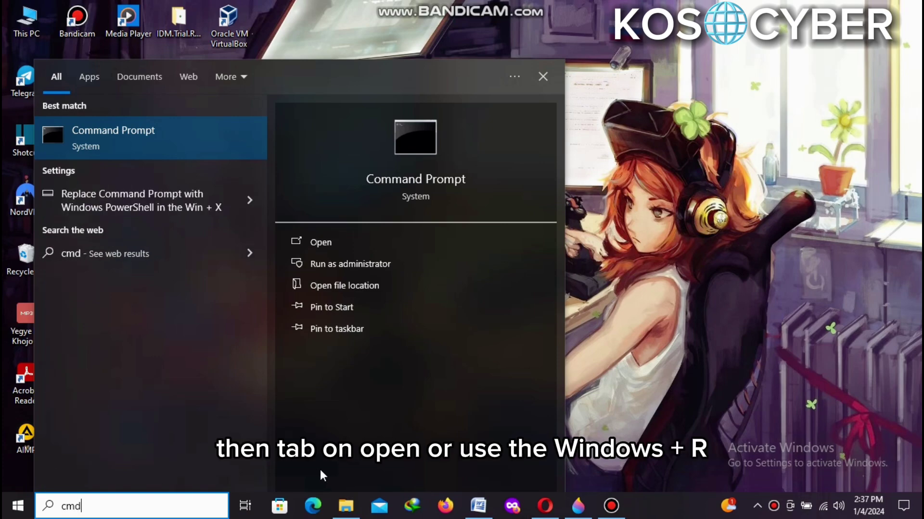
left_click(326, 245)
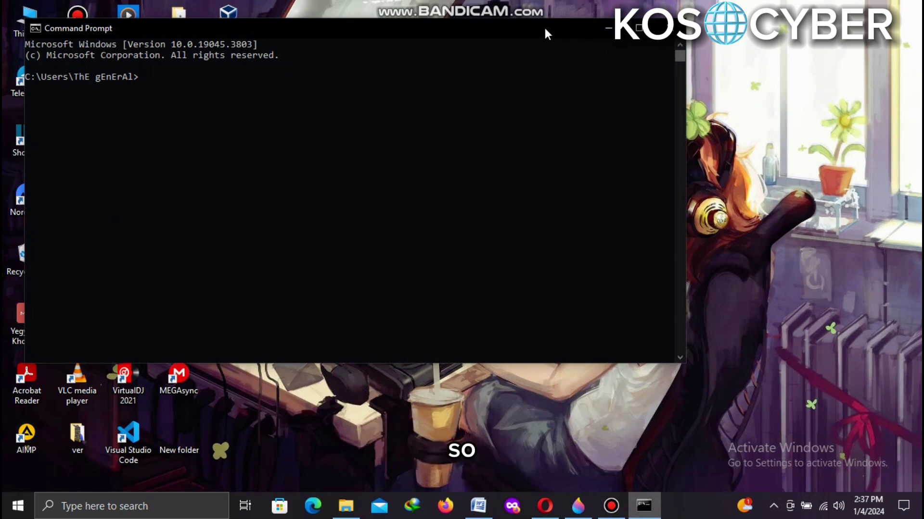
- Move the Command Prompt window aside and run netsh wlan show profile
left_click_drag(544, 29, 661, 63)
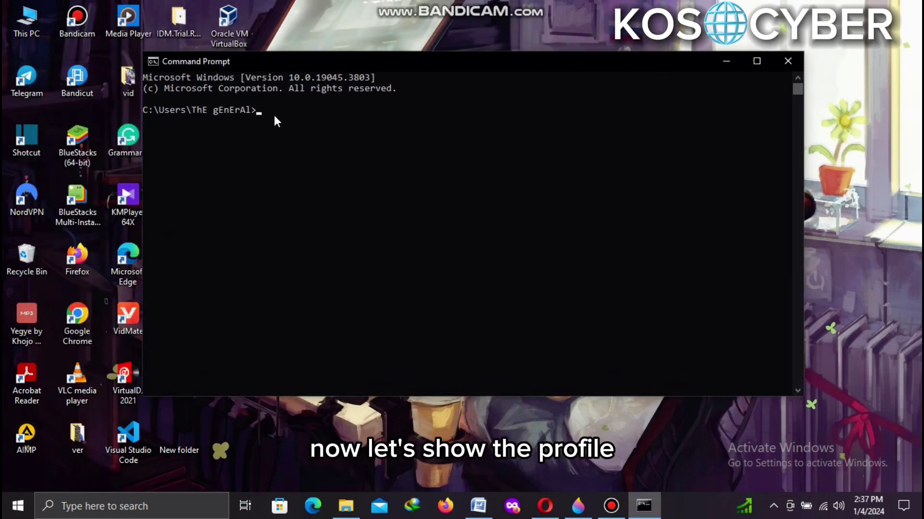
type("net")
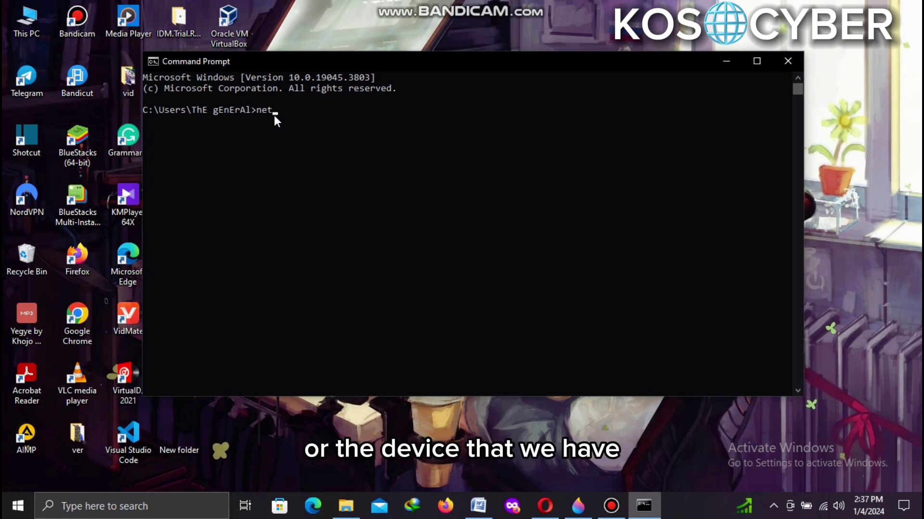
type("s")
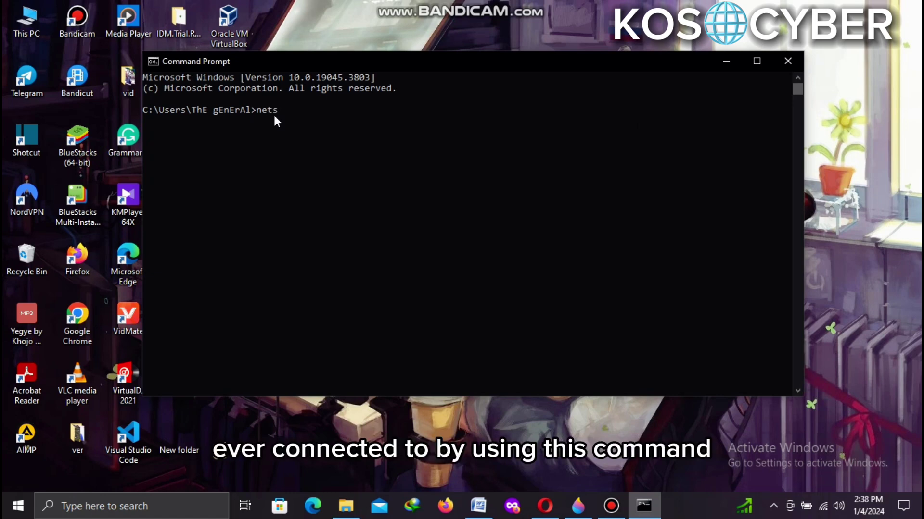
type("h wl")
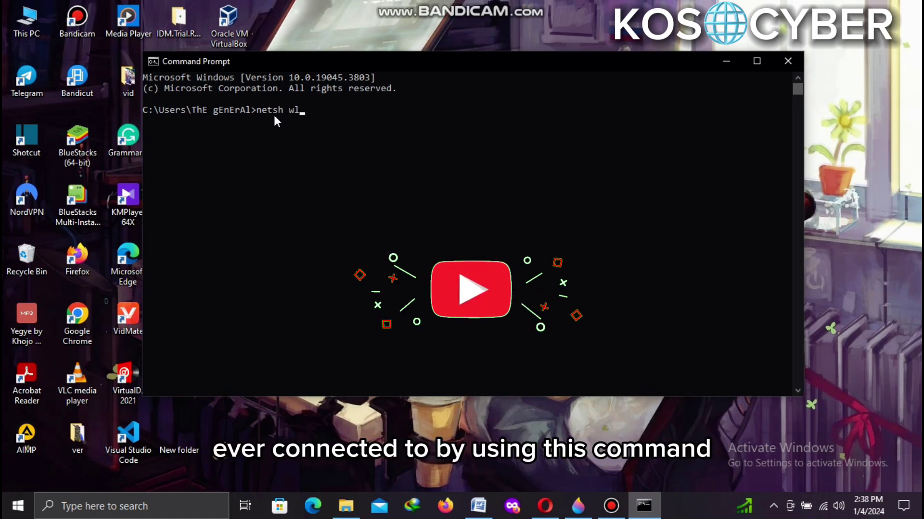
type("an ")
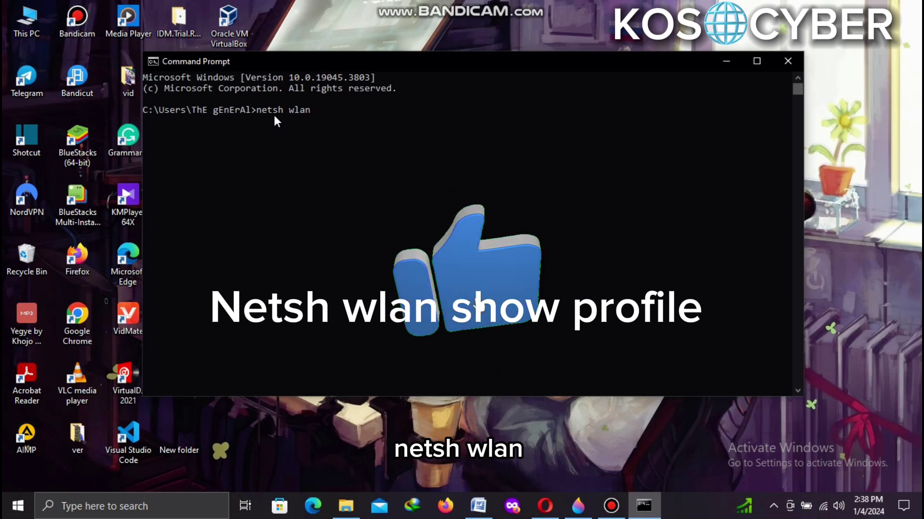
type("show")
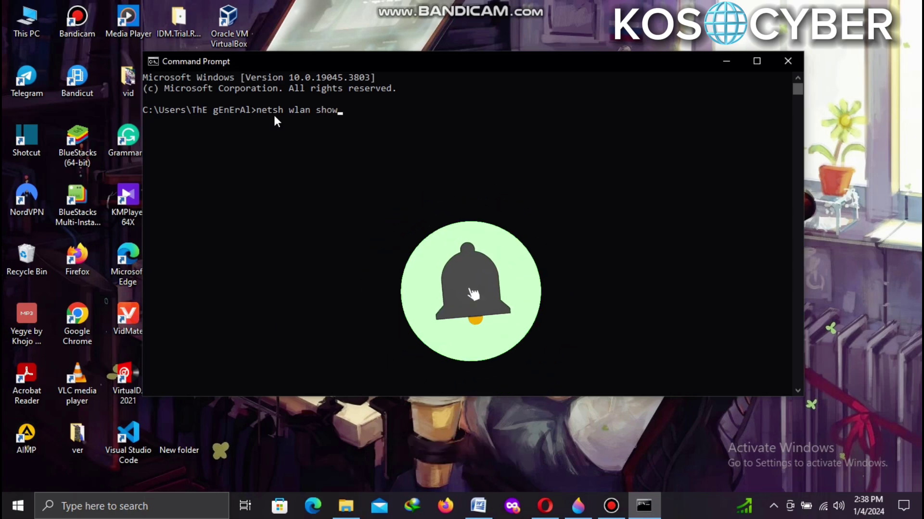
type(" prof")
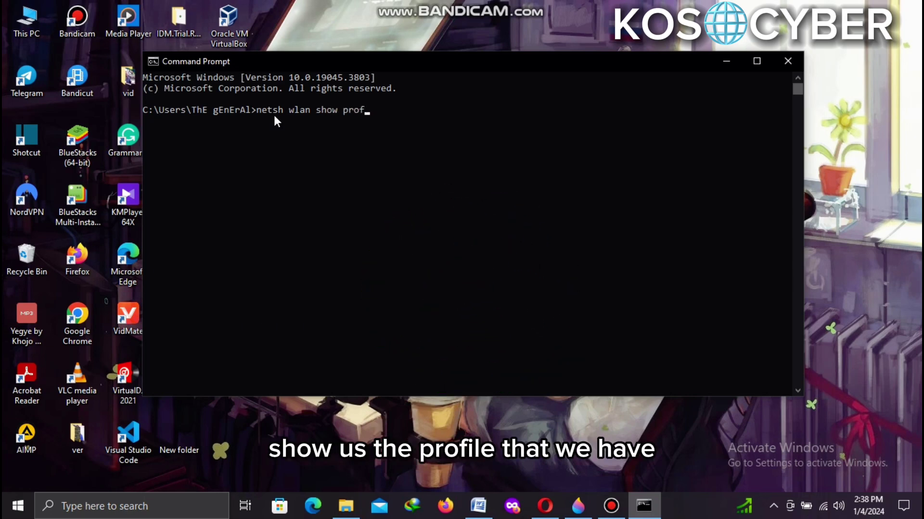
type("ile")
key("Return")
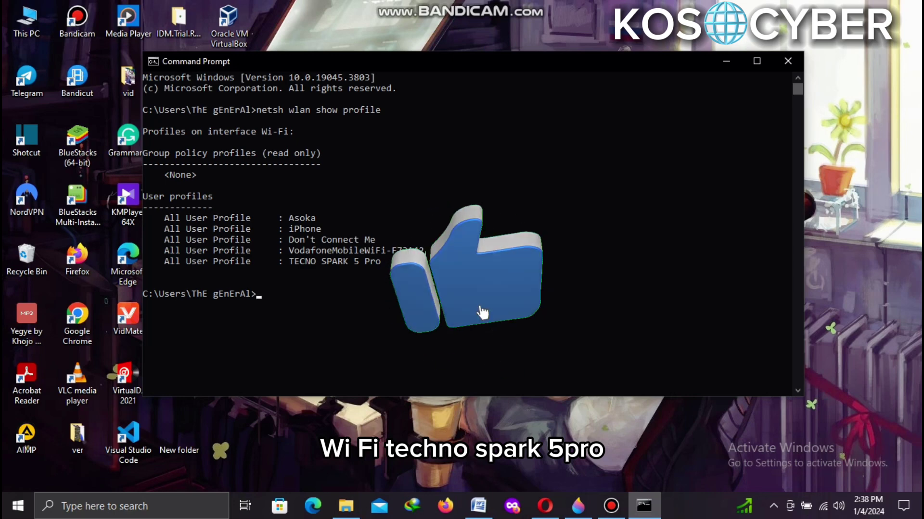
type("net")
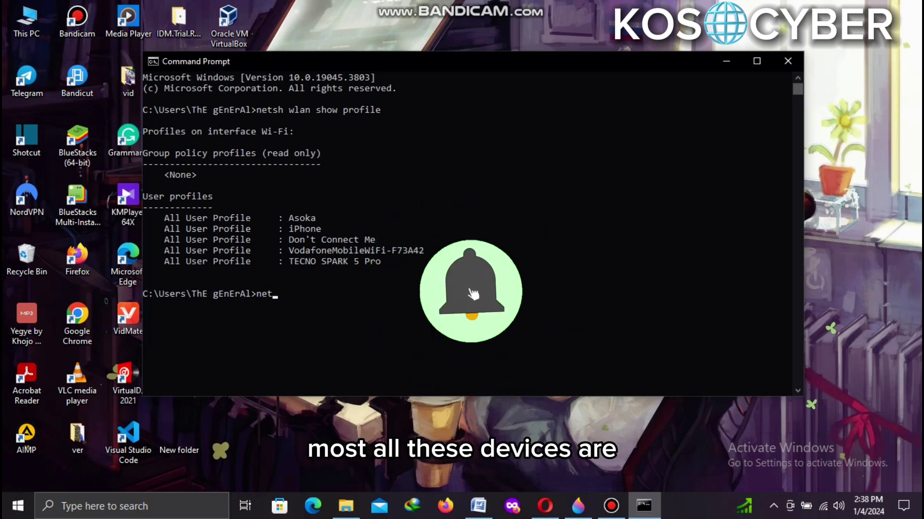
type("sh")
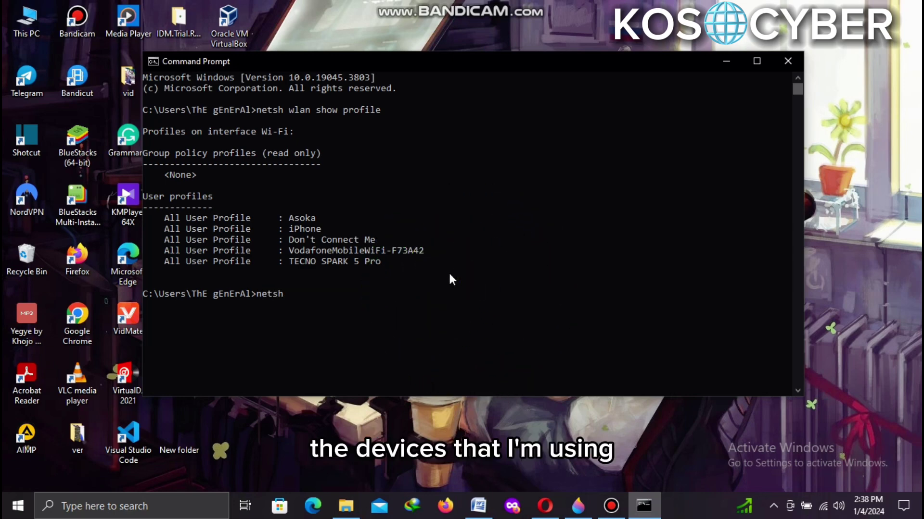
type(" wl")
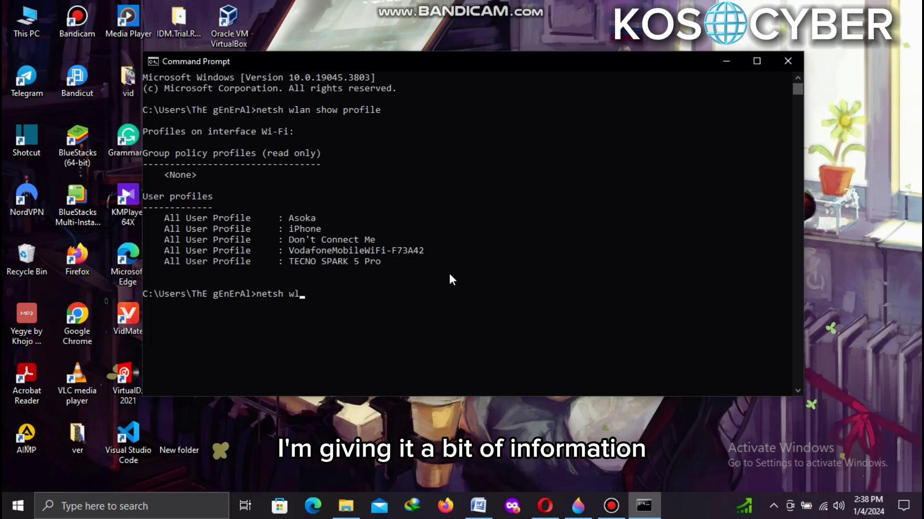
type("an sho")
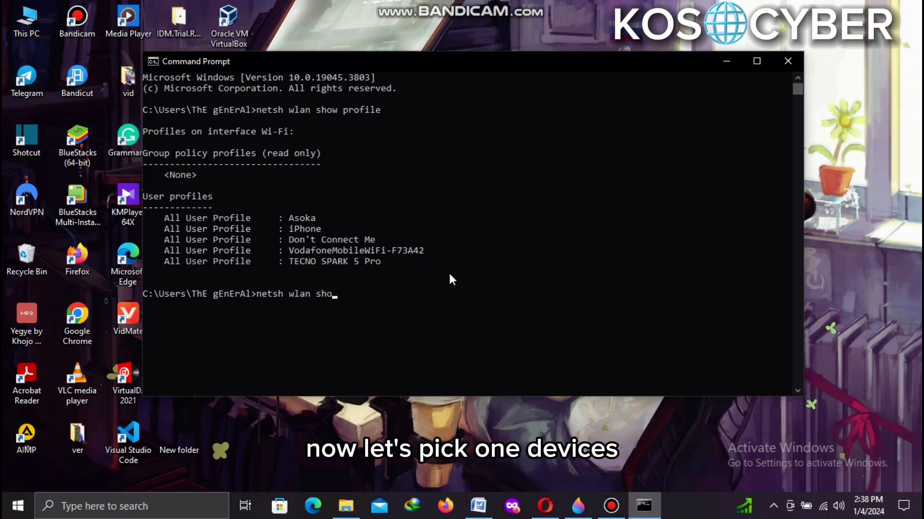
type("w")
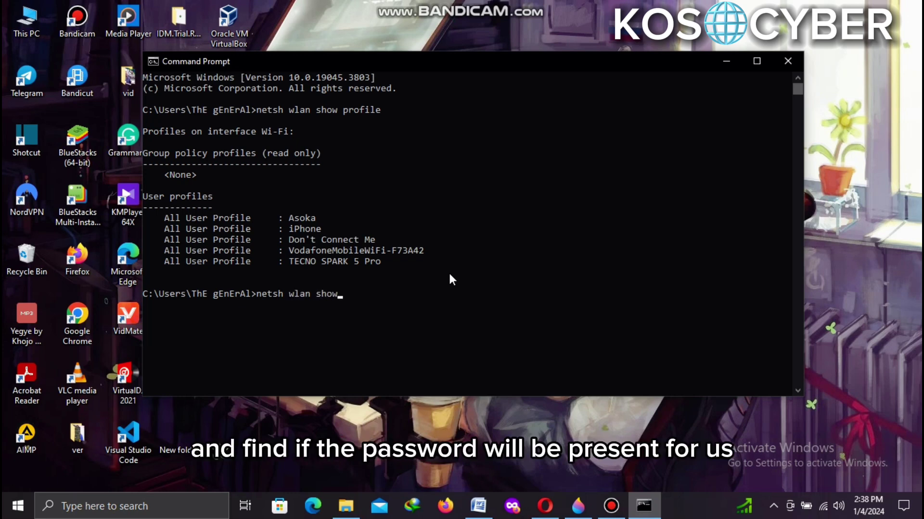
type(" prof")
type("ile")
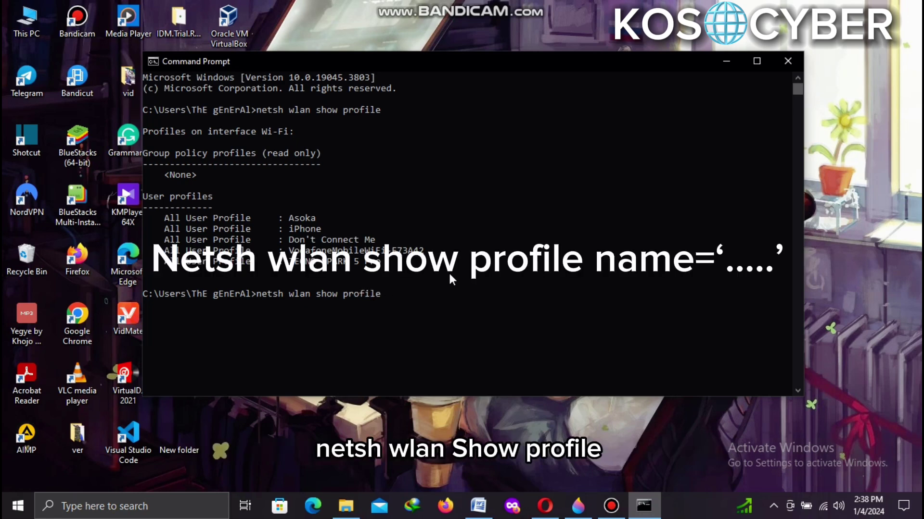
type(" name")
type("=")
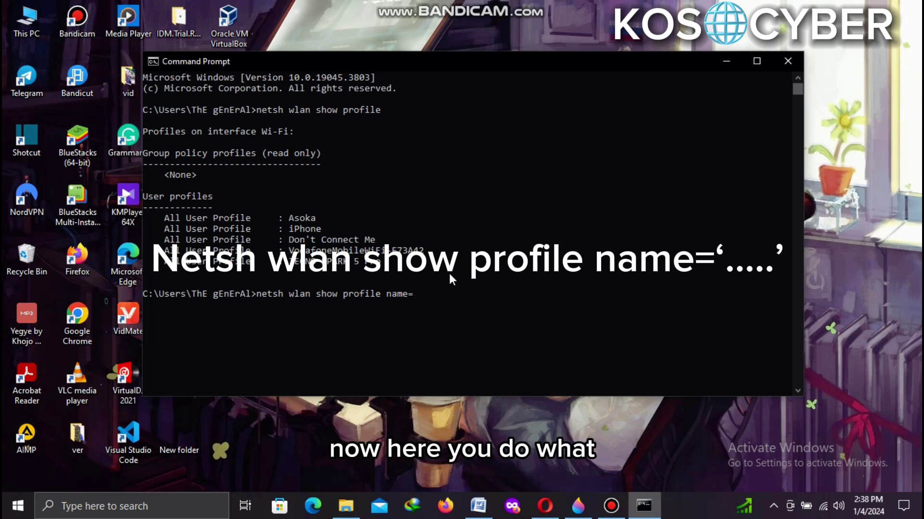
type("\"")
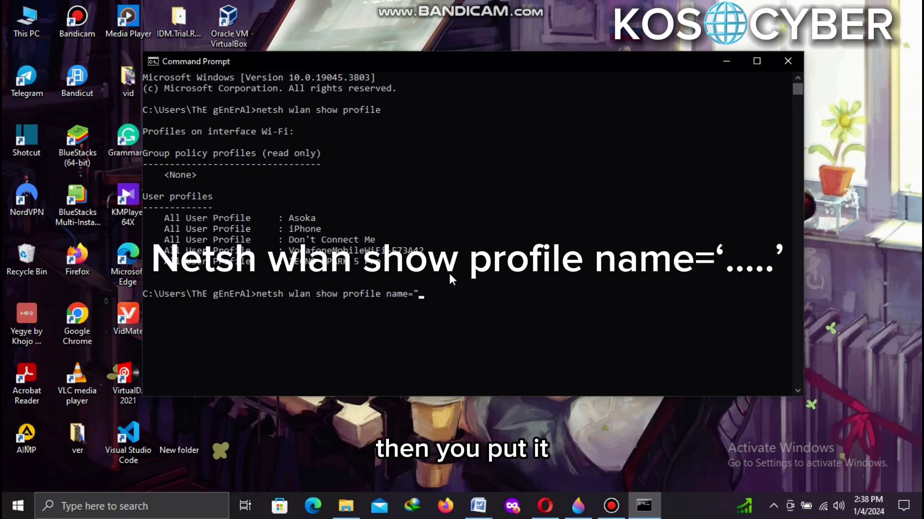
type("TECH")
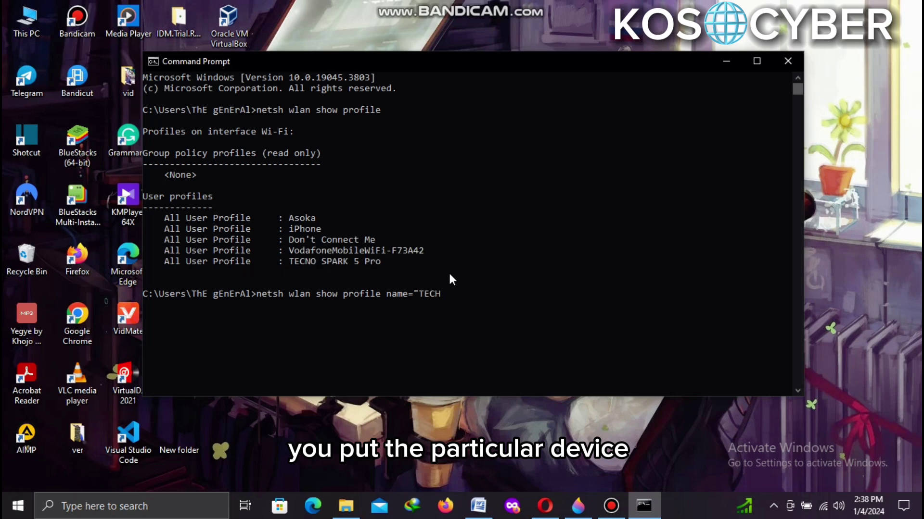
- Fix the profile name typo and run netsh wlan show profile name="TECNO SPARK 5 Pro"
key("BackSpace")
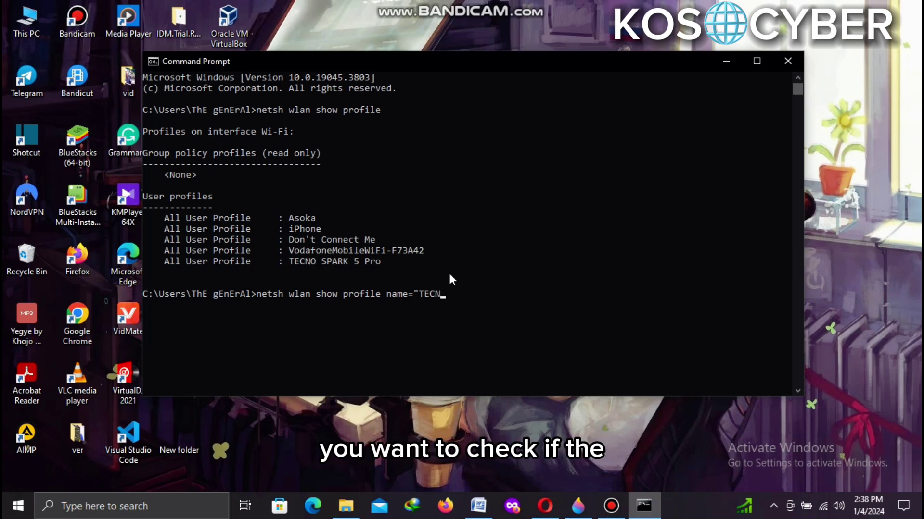
type("O SPA")
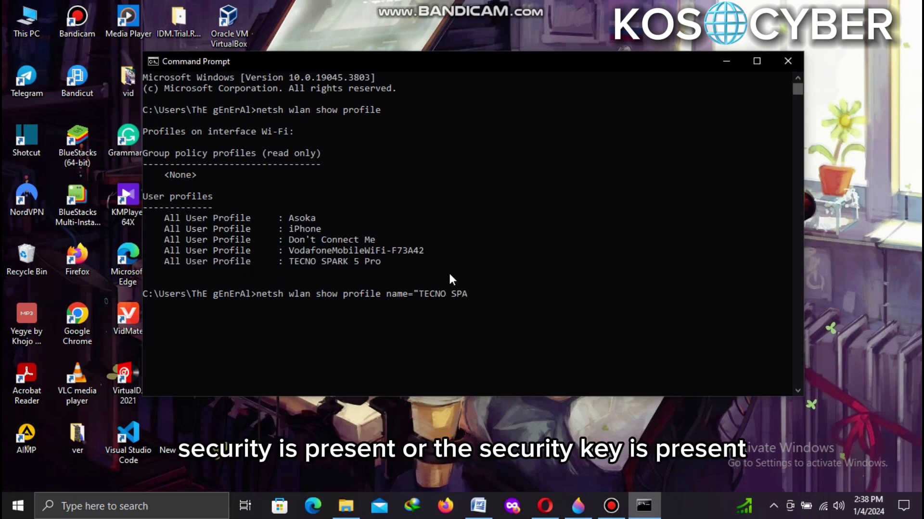
type("RK")
type(" 5")
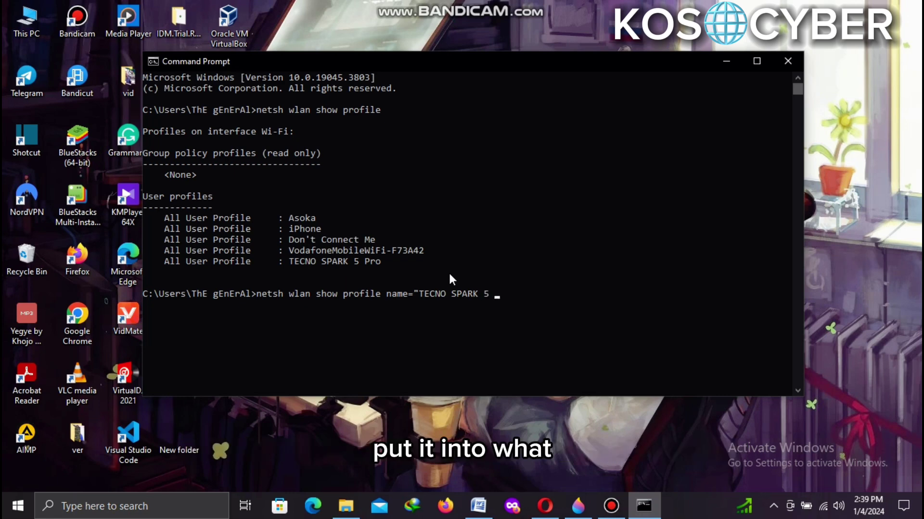
type(" Pro")
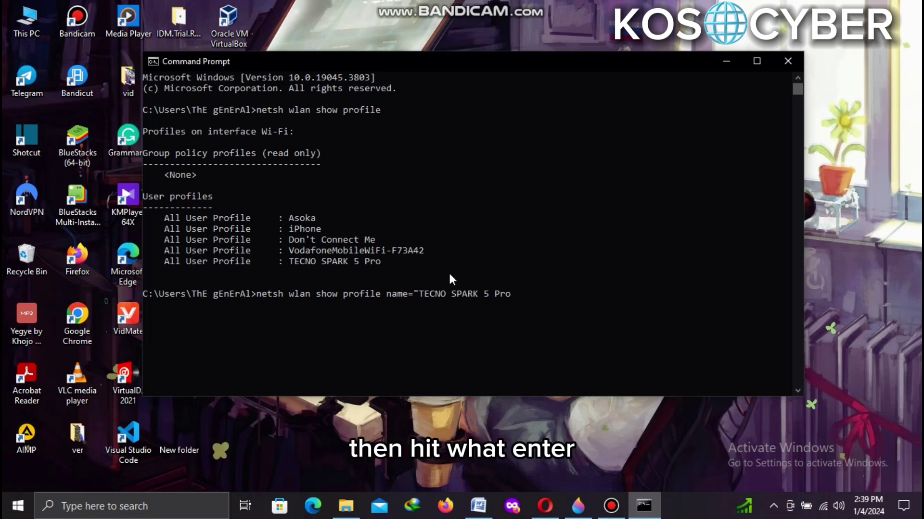
key("Return")
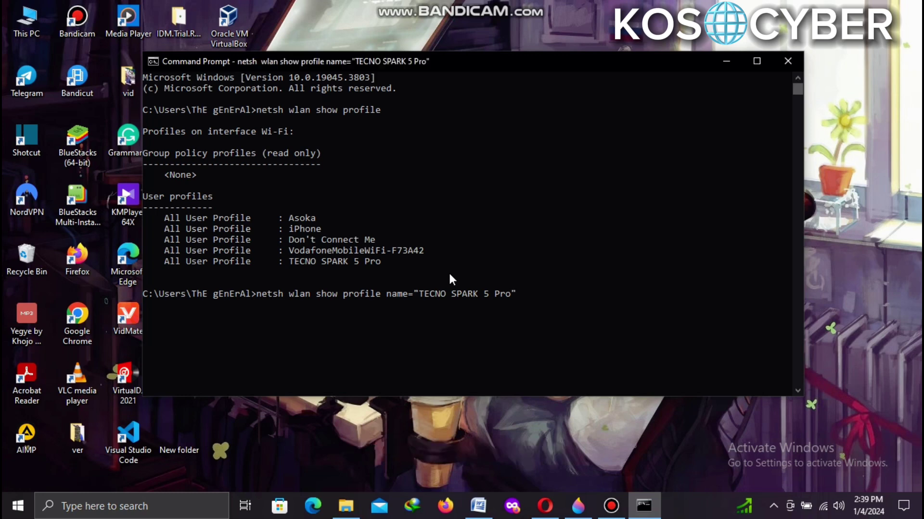
scroll(426, 239, "up", 4)
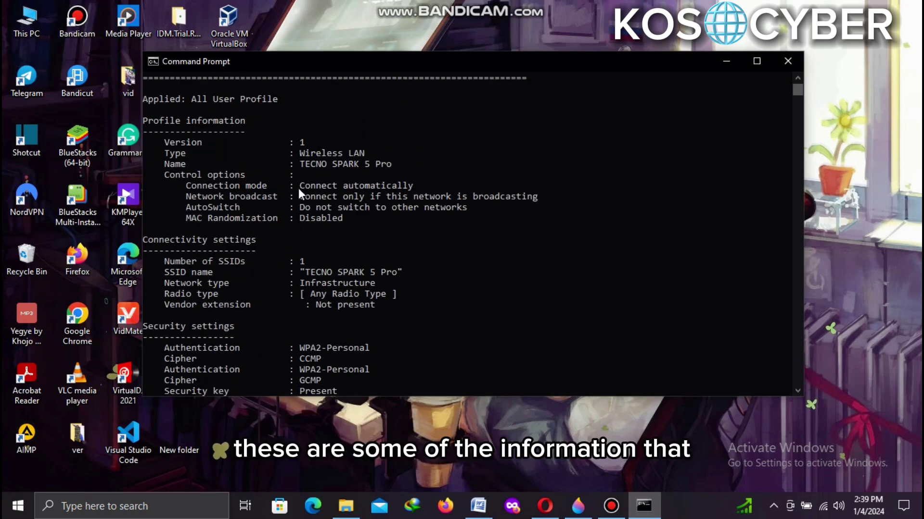
scroll(409, 184, "down", 1)
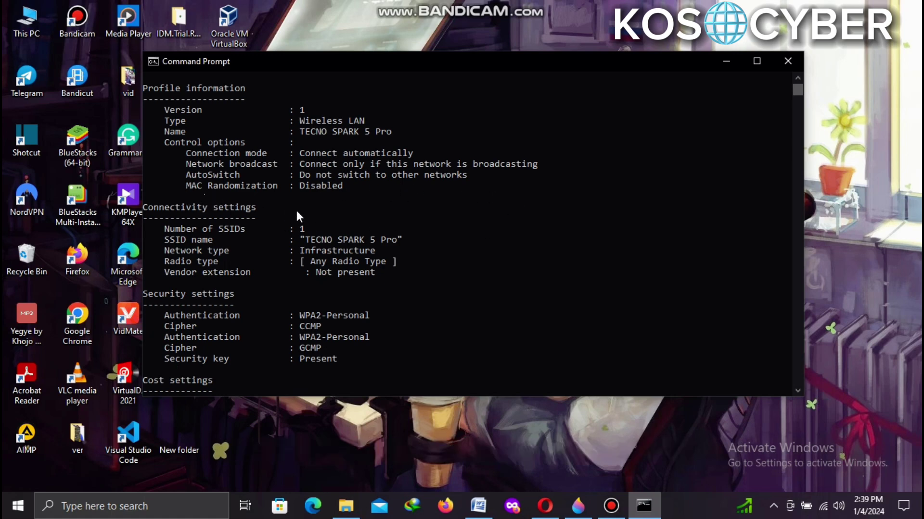
scroll(339, 208, "down", 1)
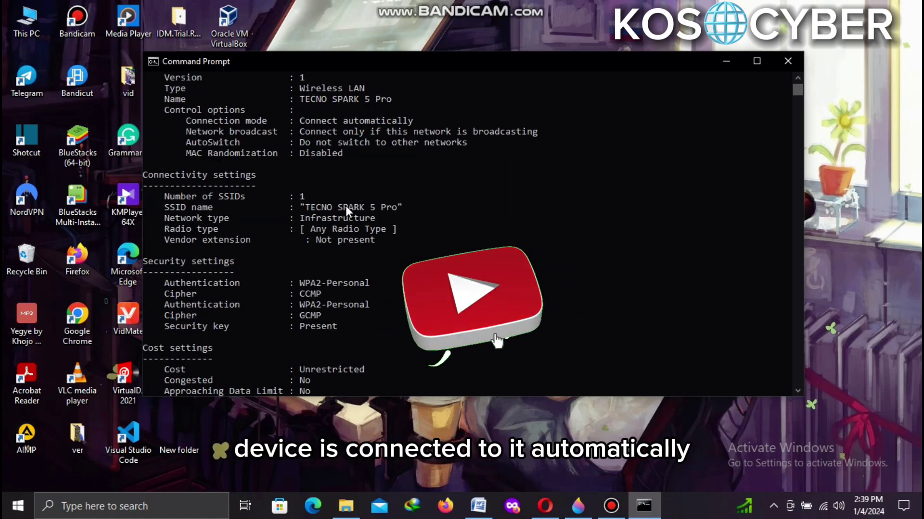
scroll(347, 207, "down", 1)
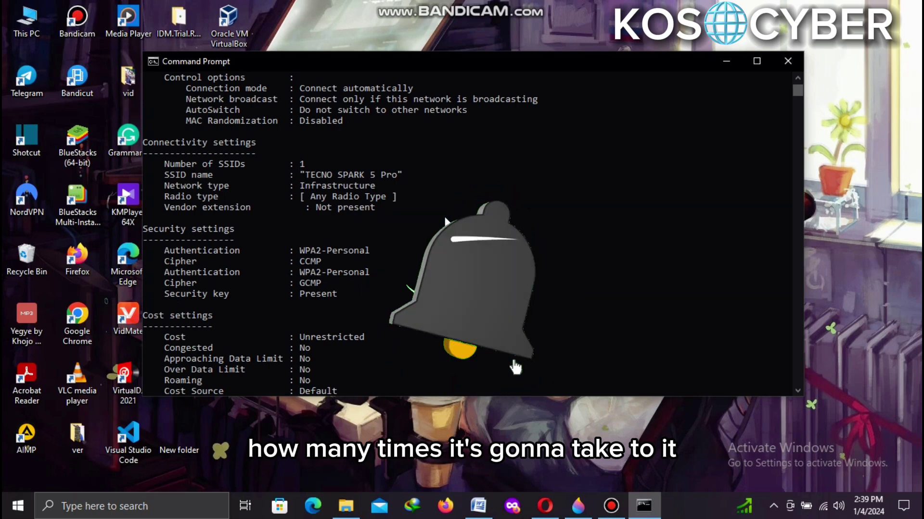
scroll(436, 219, "down", 1)
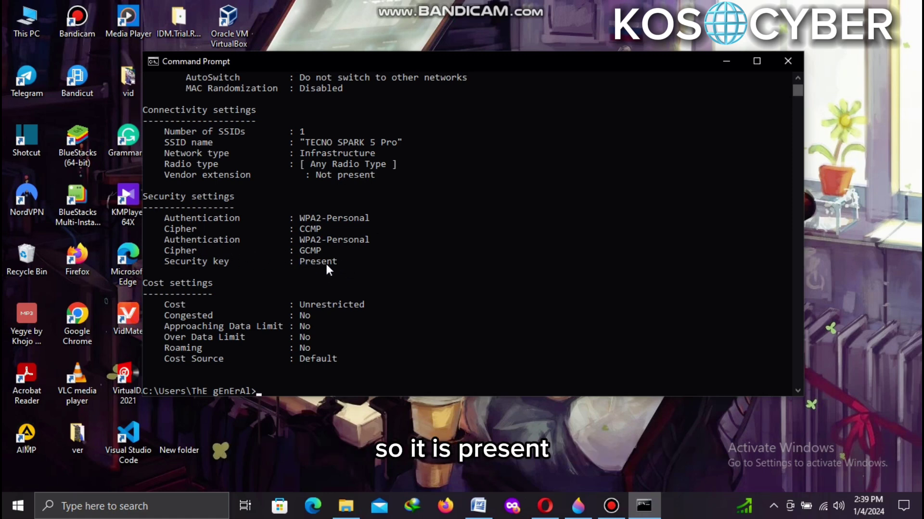
scroll(309, 257, "down", 2)
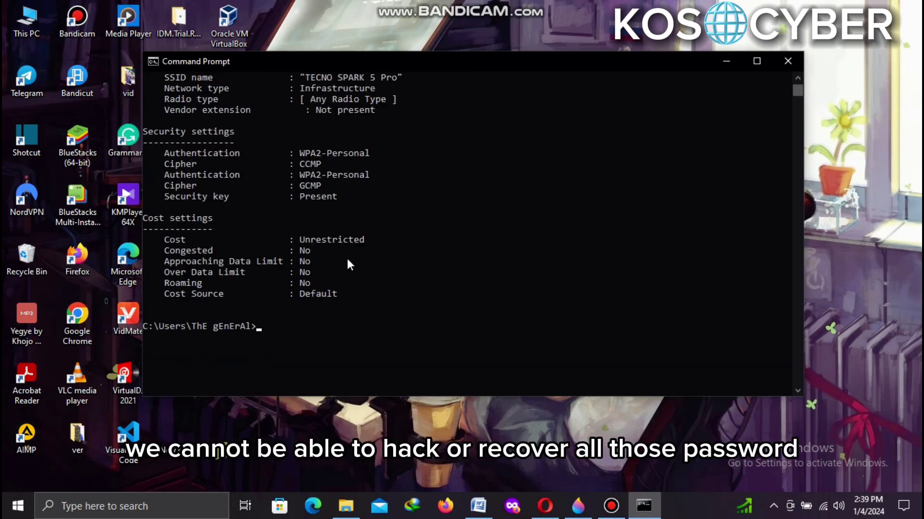
scroll(307, 238, "up", 1)
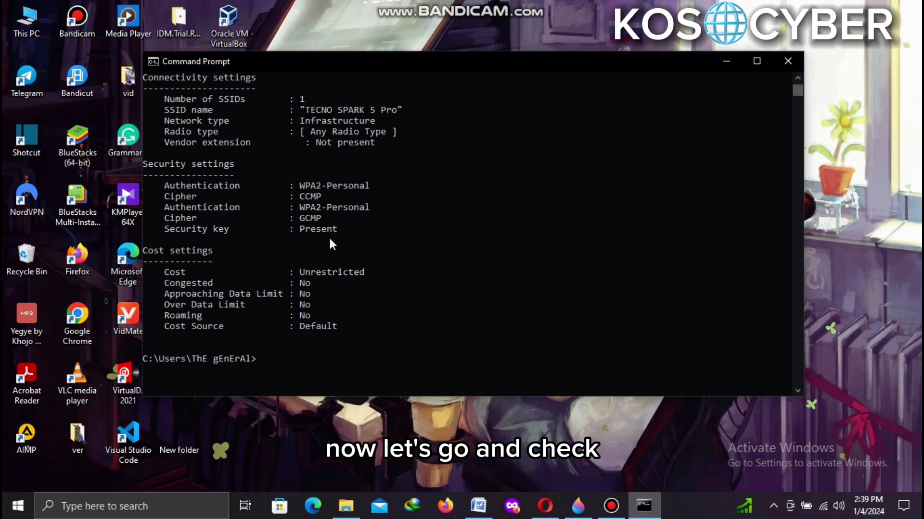
type("net")
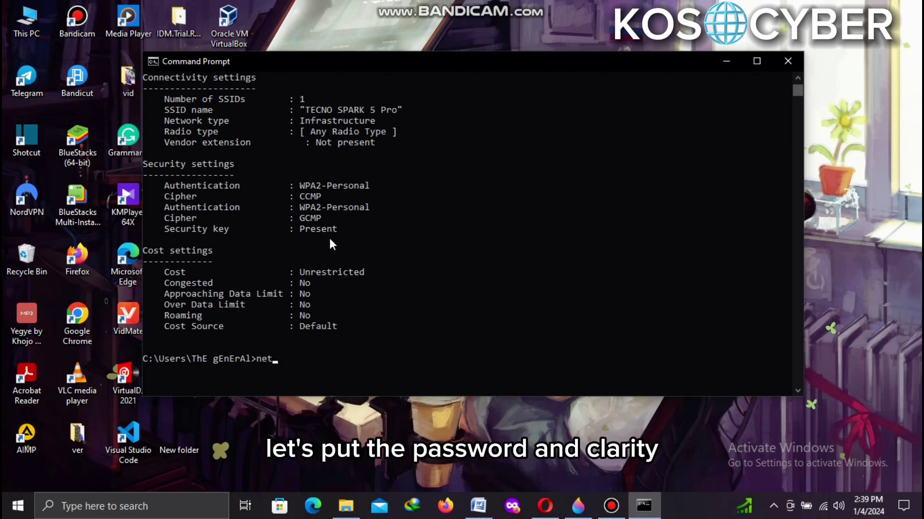
type("sh ")
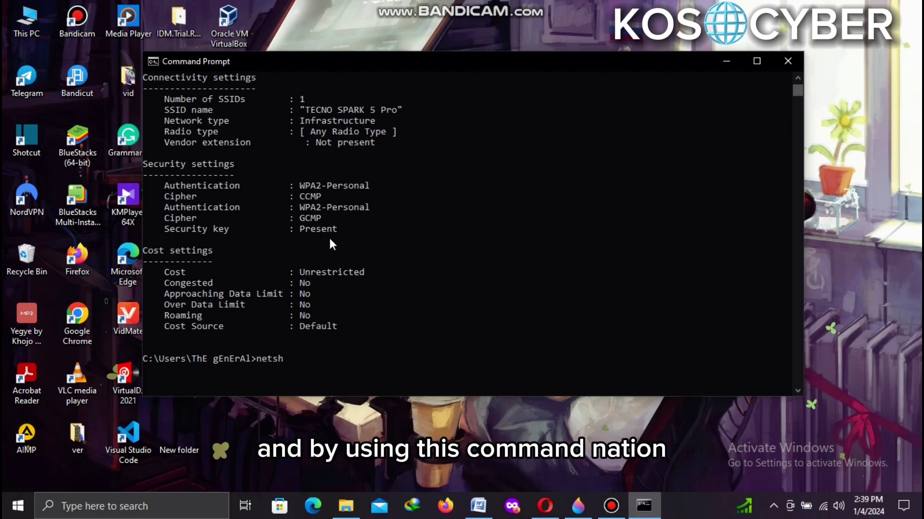
type("wa")
- Correct a typo while typing the key=clear profile command for TECNO SPARK 5 Pro
key("BackSpace")
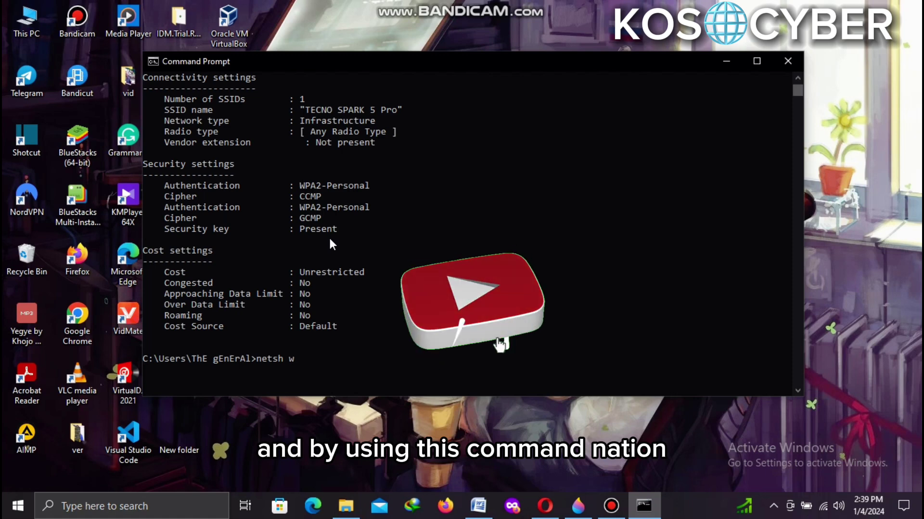
type("lan ")
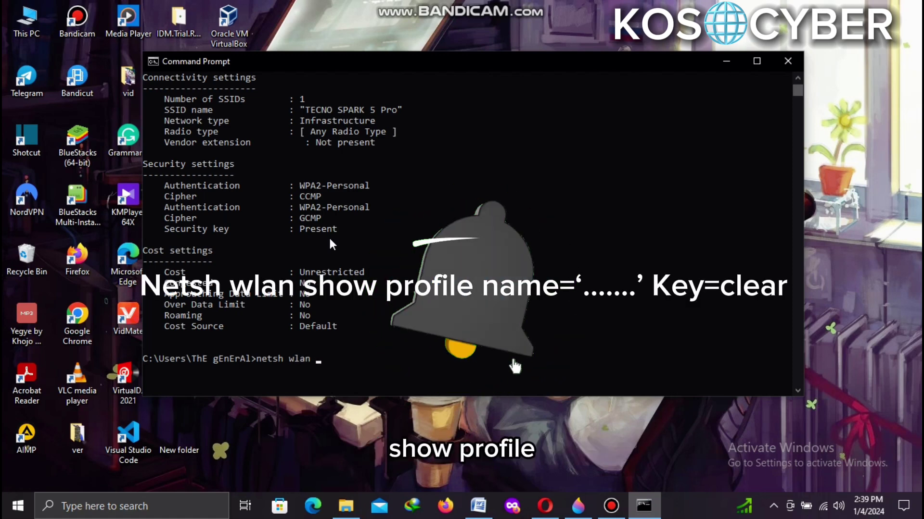
type("show pr")
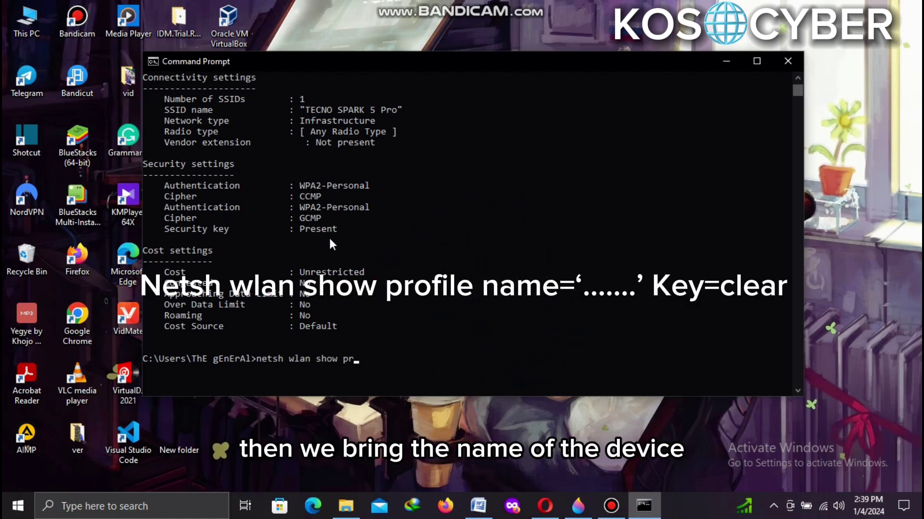
type("o")
type("file ")
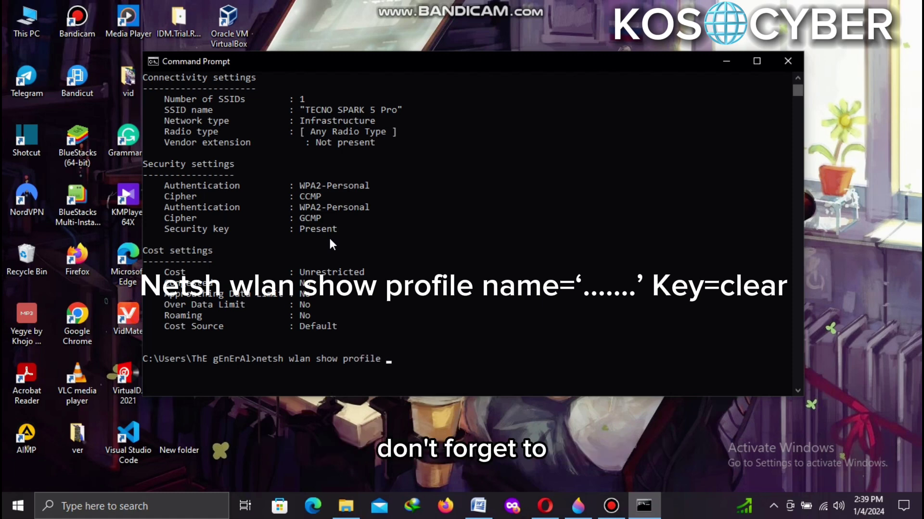
type("nam")
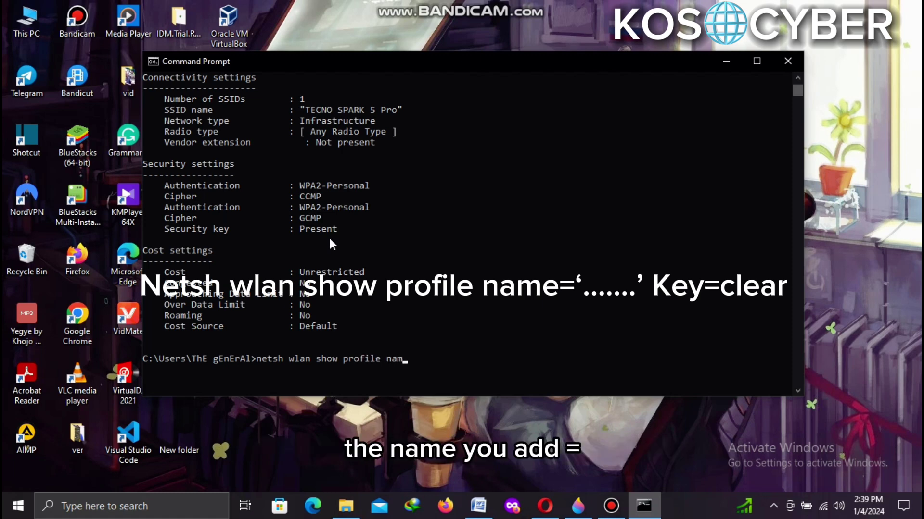
type("e=")
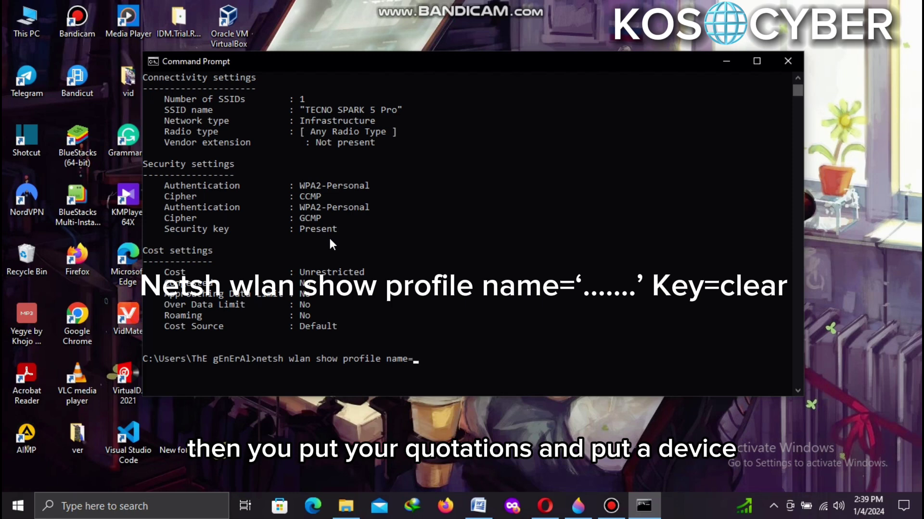
type("\"")
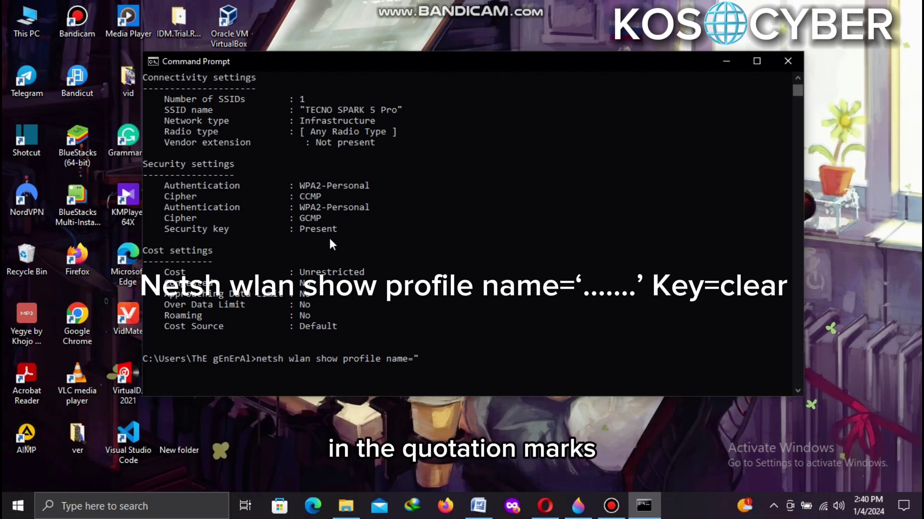
type("TEC")
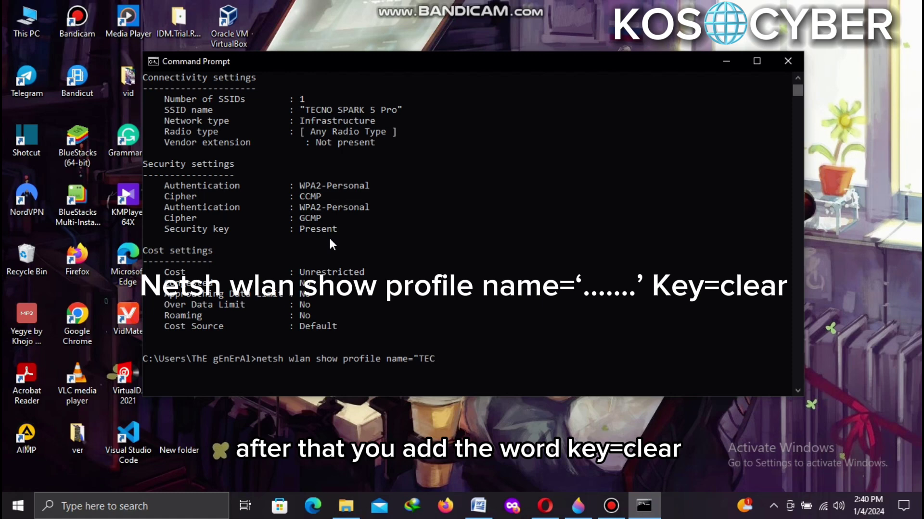
type("NO SPA")
type("RK ")
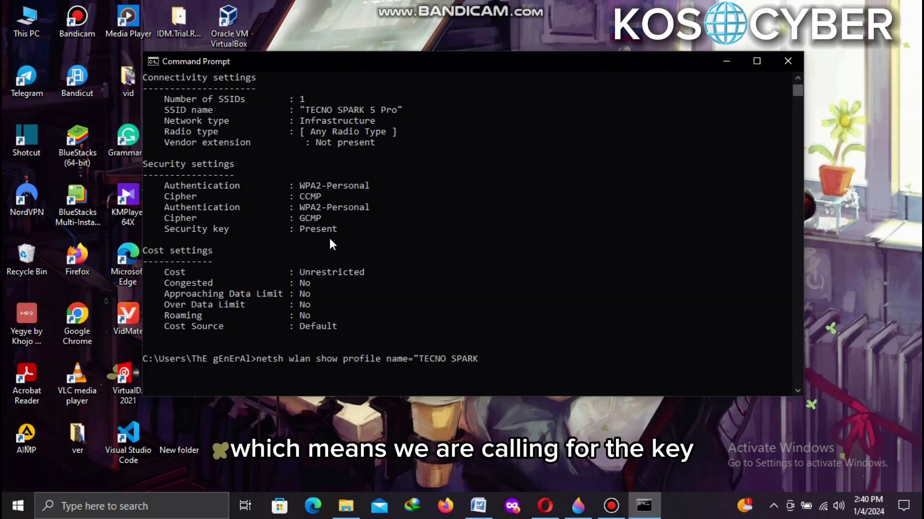
type("5 P")
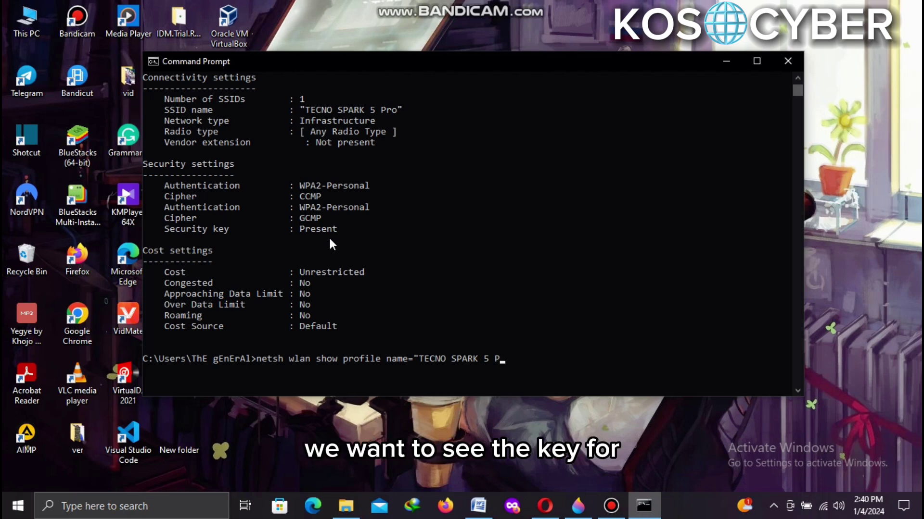
type("ro")
type("\" ke")
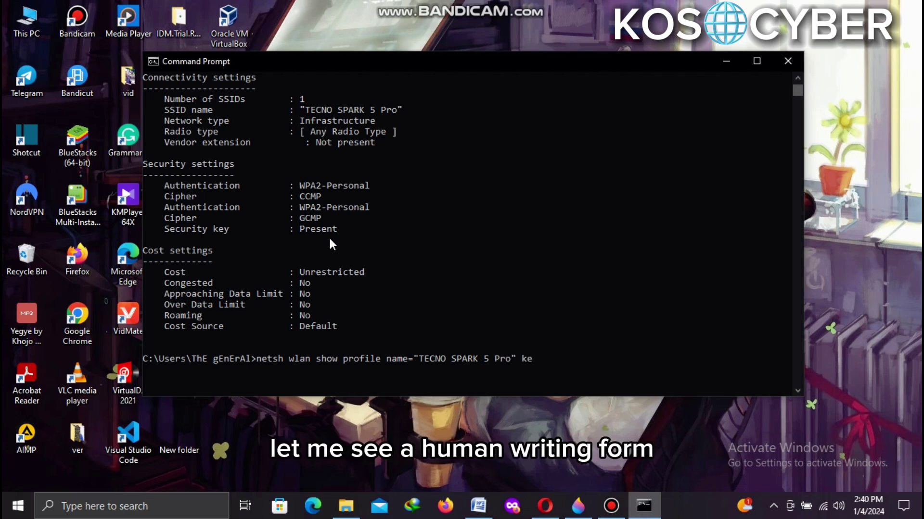
type("y=")
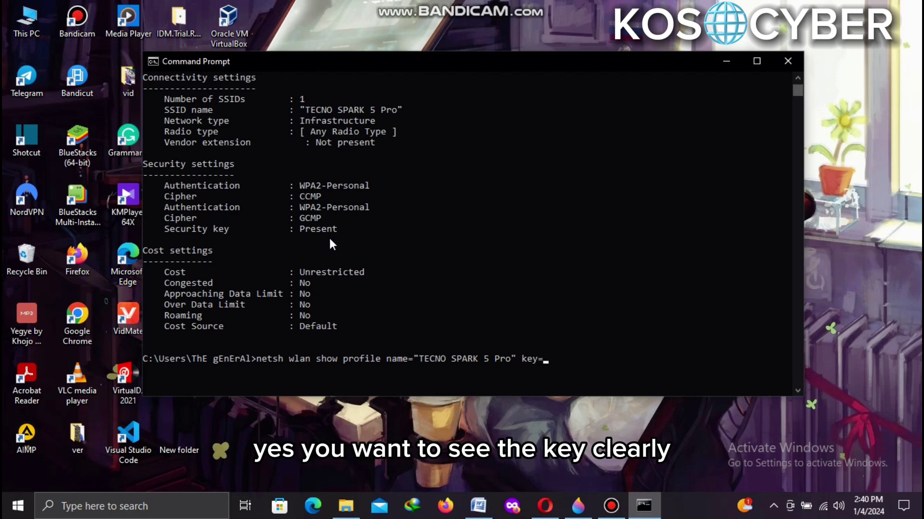
type("cle")
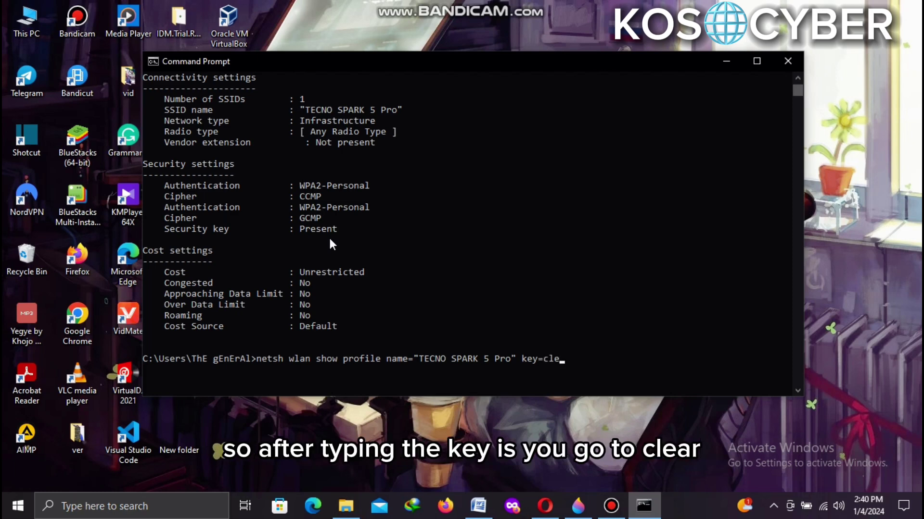
type("ar")
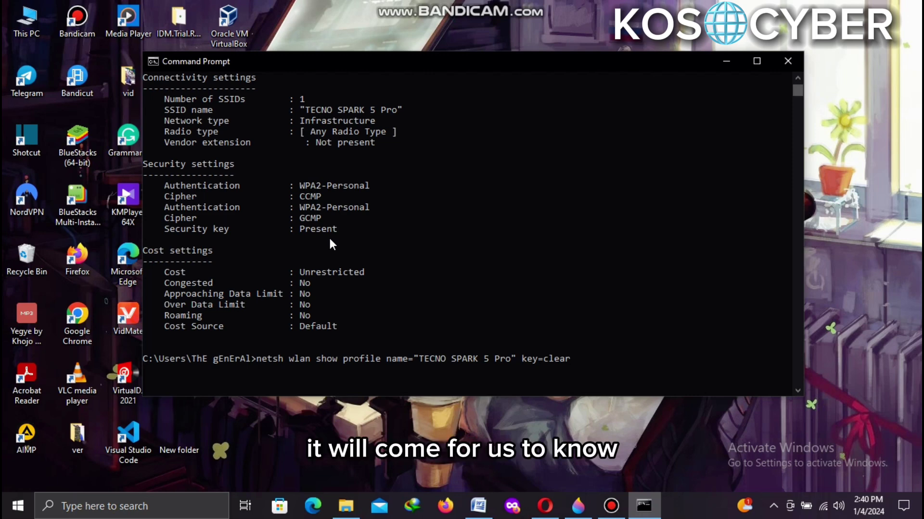
key("Return")
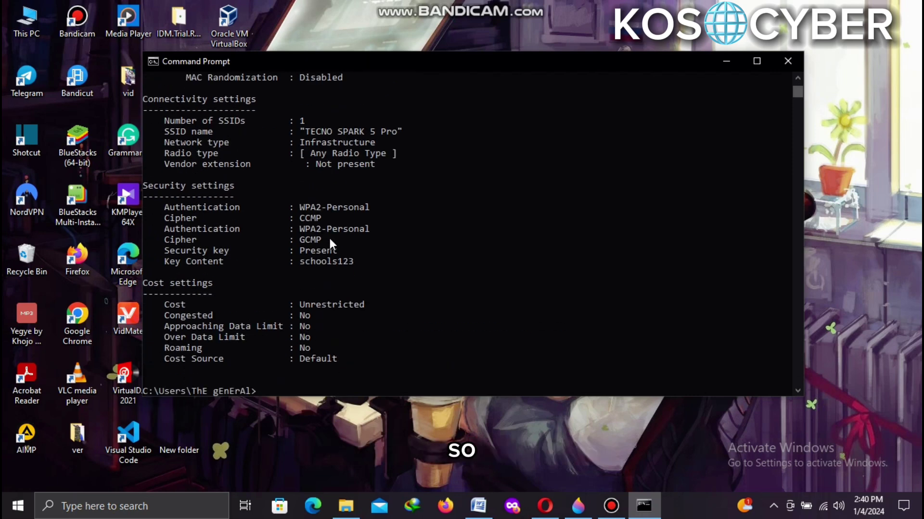
scroll(359, 204, "up", 4)
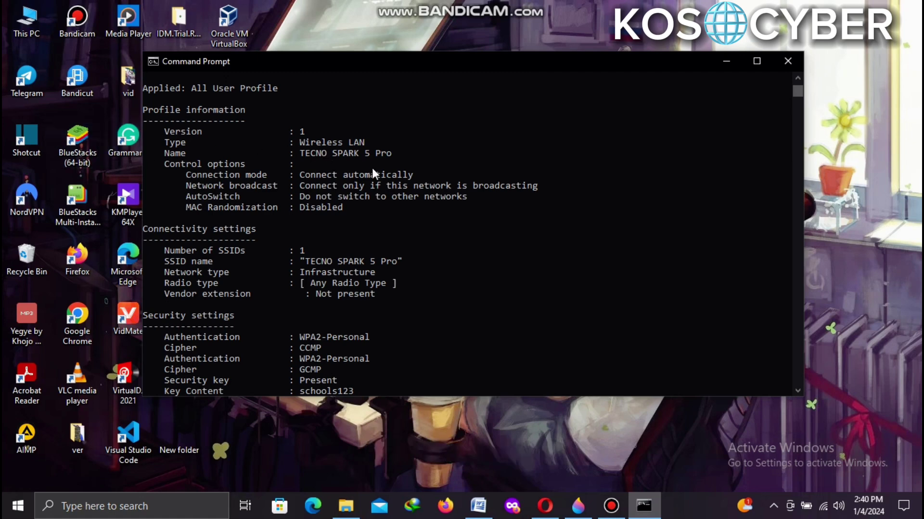
scroll(370, 195, "down", 2)
scroll(368, 222, "down", 1)
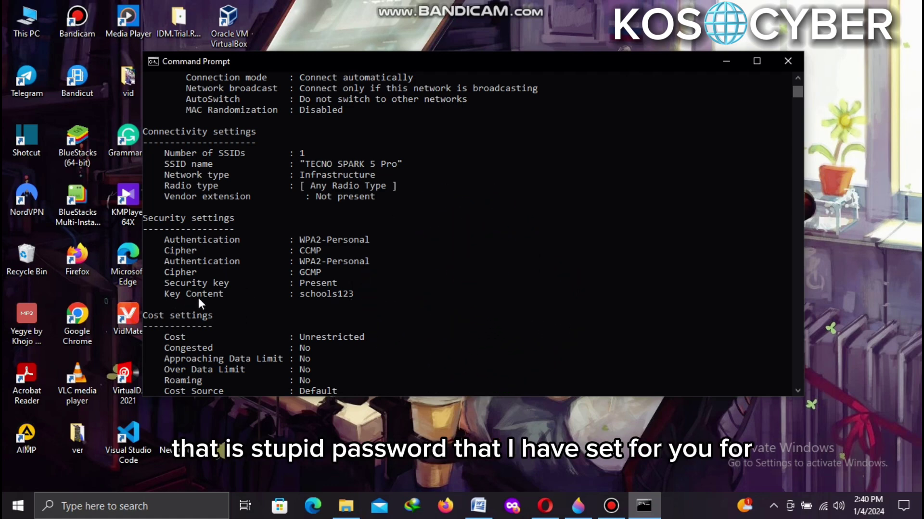
scroll(361, 297, "down", 1)
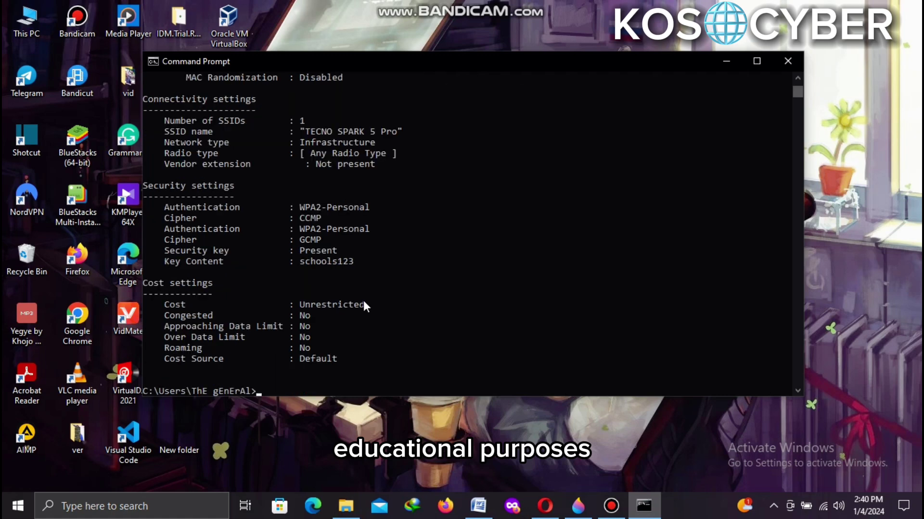
scroll(363, 301, "down", 1)
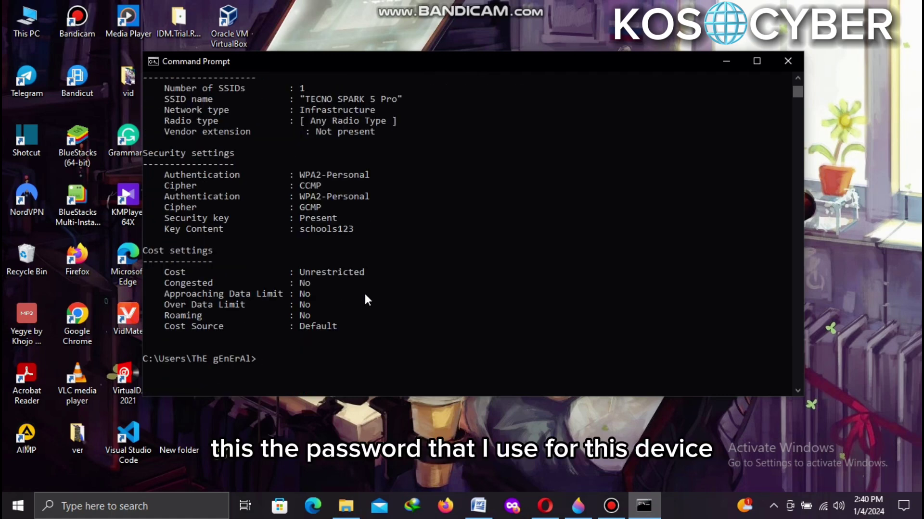
scroll(340, 215, "up", 2)
scroll(340, 214, "up", 2)
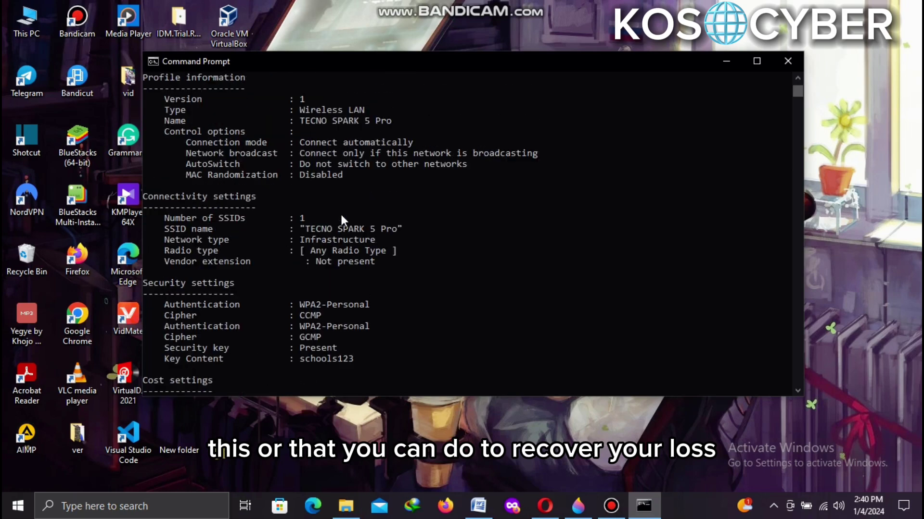
scroll(341, 214, "up", 2)
scroll(342, 214, "up", 2)
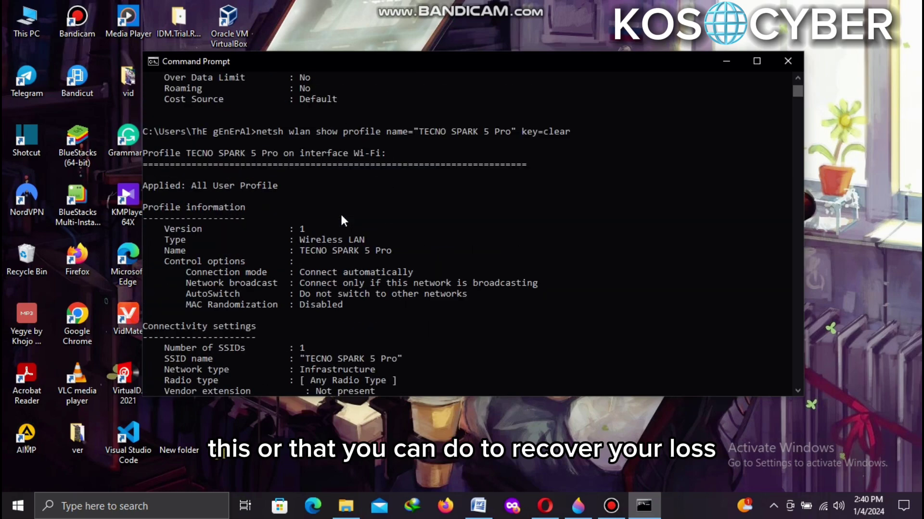
scroll(340, 213, "down", 5)
scroll(338, 220, "down", 3)
scroll(340, 228, "down", 2)
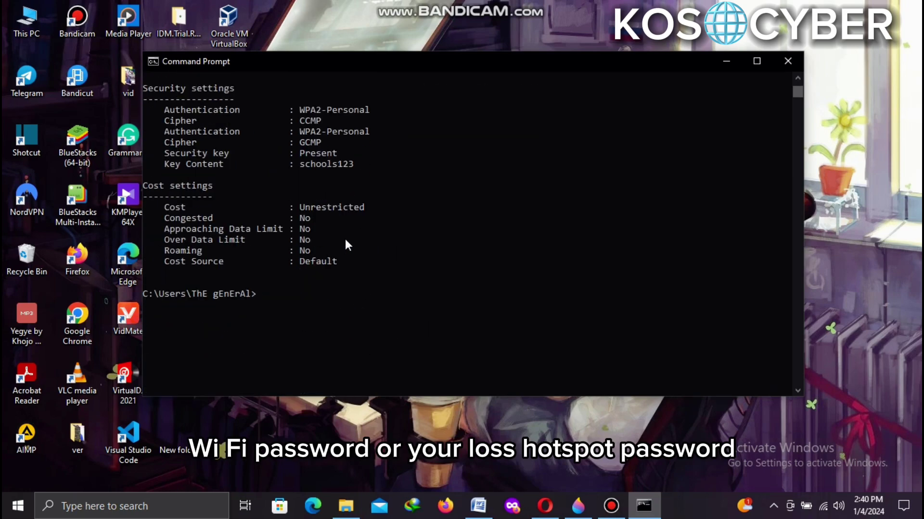
type("than")
type("k fo")
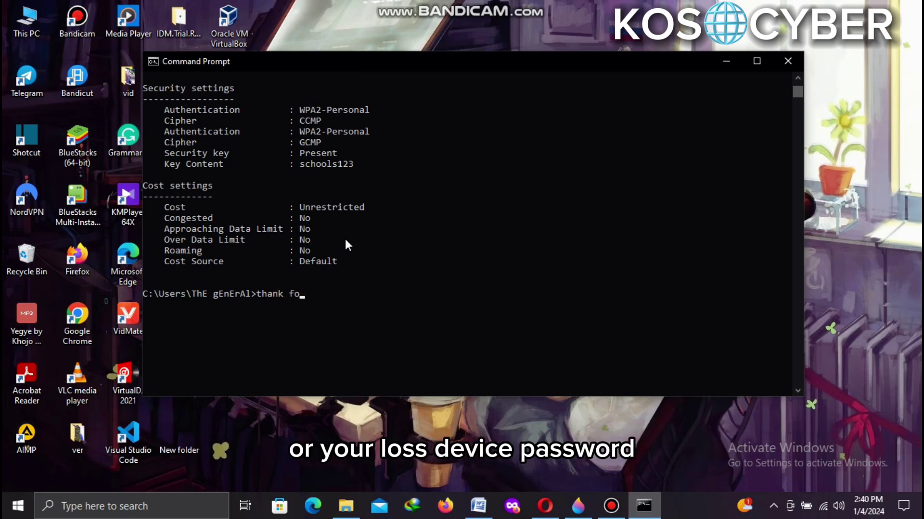
type("r wat")
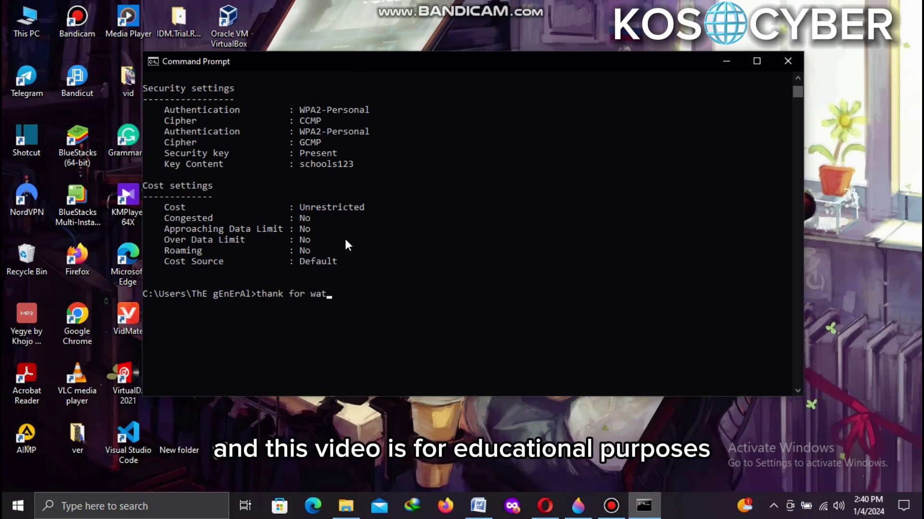
type("ching")
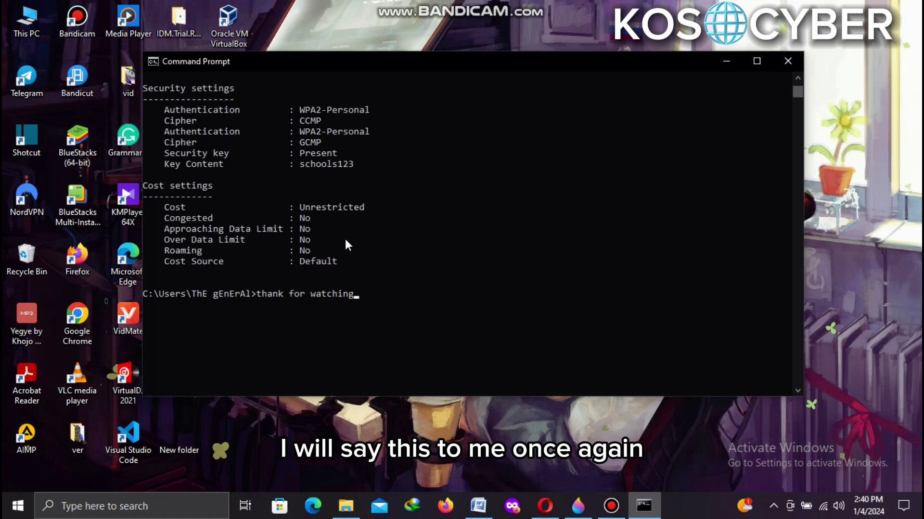
type(" she")
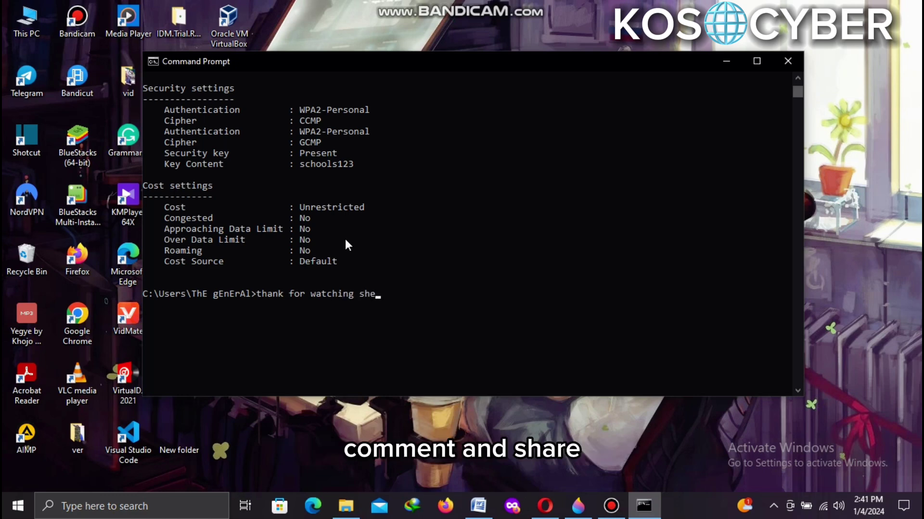
- Type "thank for watching see you next time" at the prompt, fixing typos, without running it
key("BackSpace")
key("BackSpace")
type("ee")
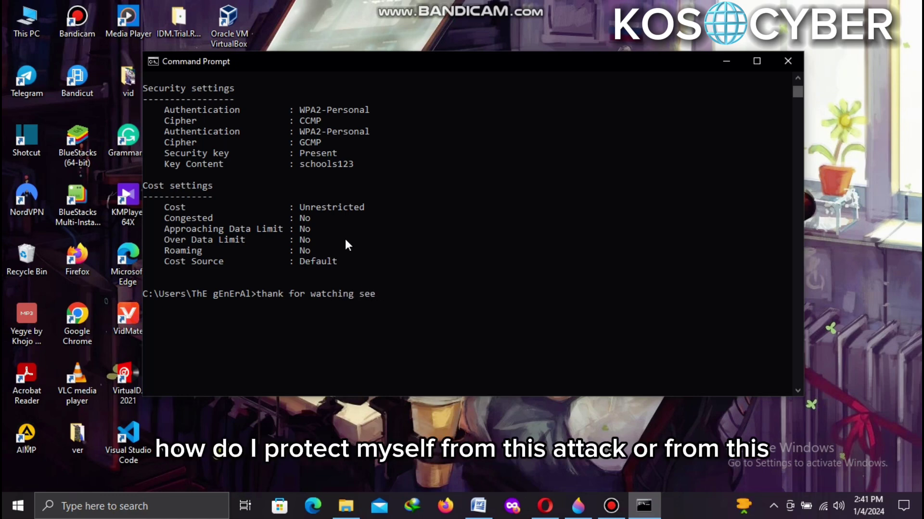
type(" you ne")
type("t")
key("BackSpace")
type("x")
type("t t")
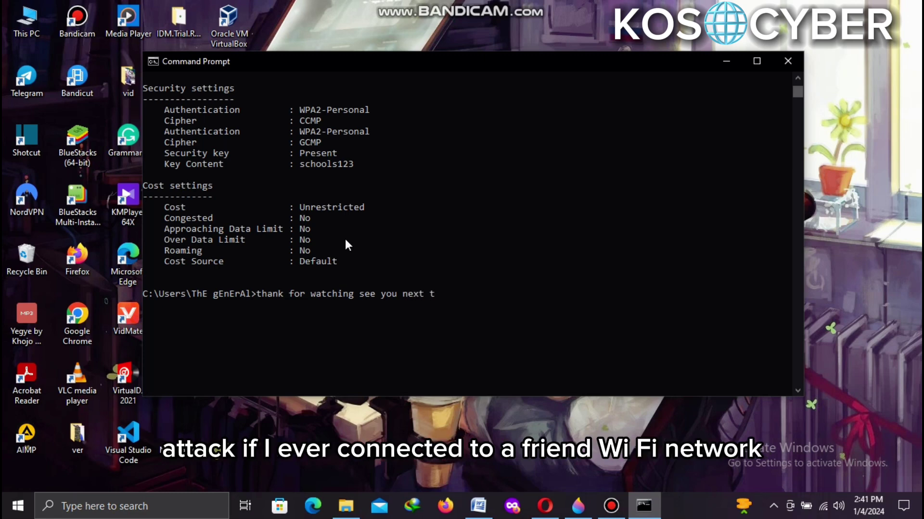
key("BackSpace")
type("time")
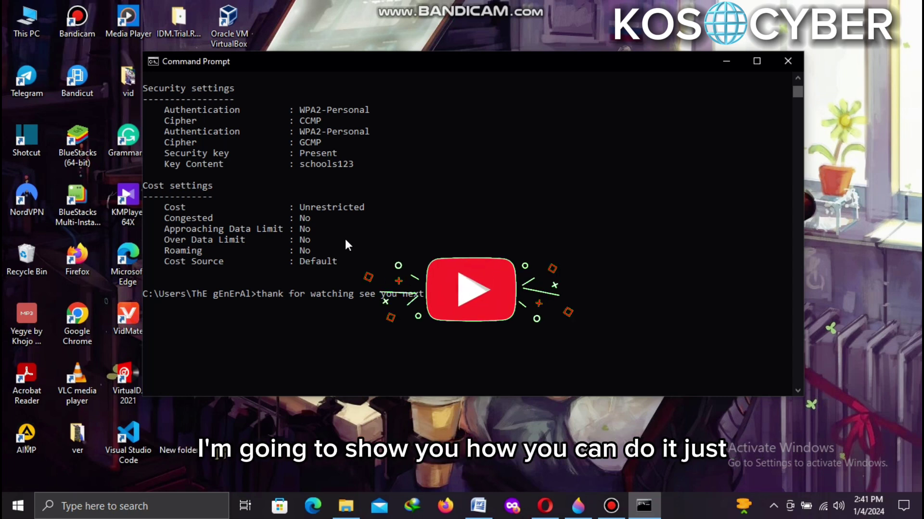